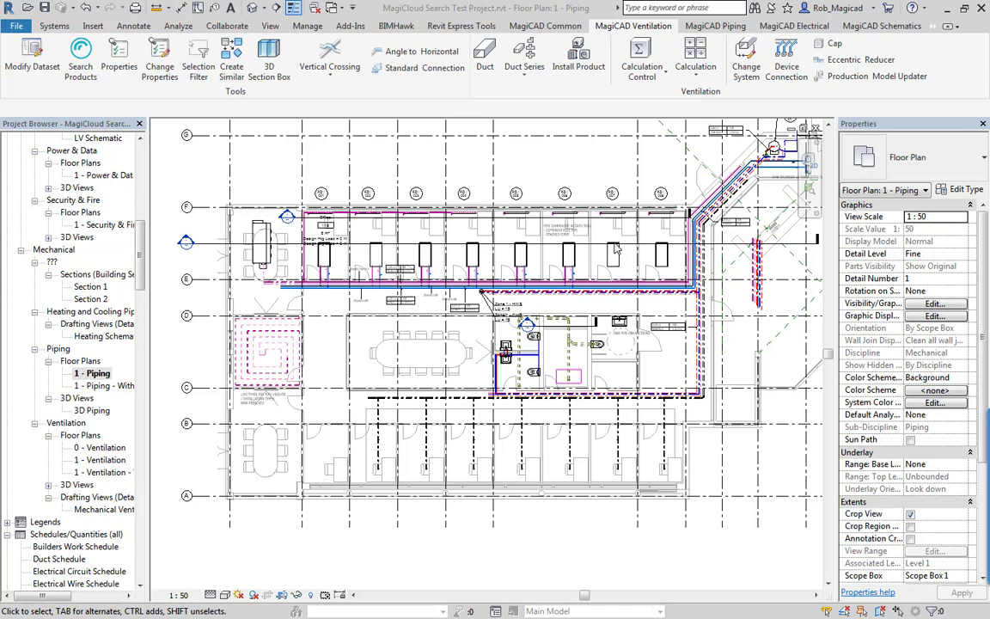
# Open the dataset properties of the DGA-4 product from product selection
pyautogui.click(578, 60)
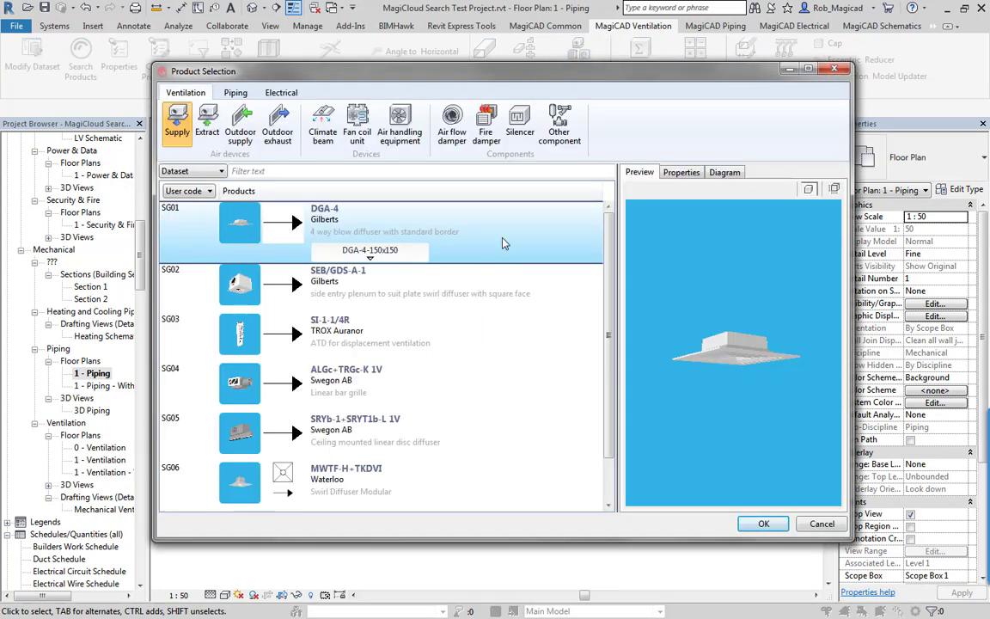
pyautogui.rightClick(504, 243)
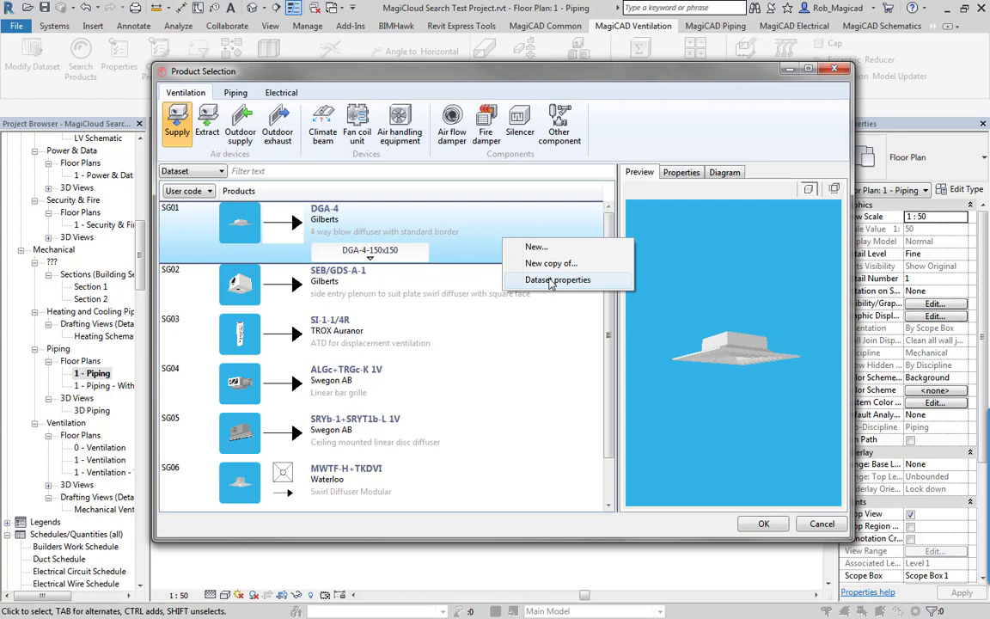
pyautogui.click(551, 277)
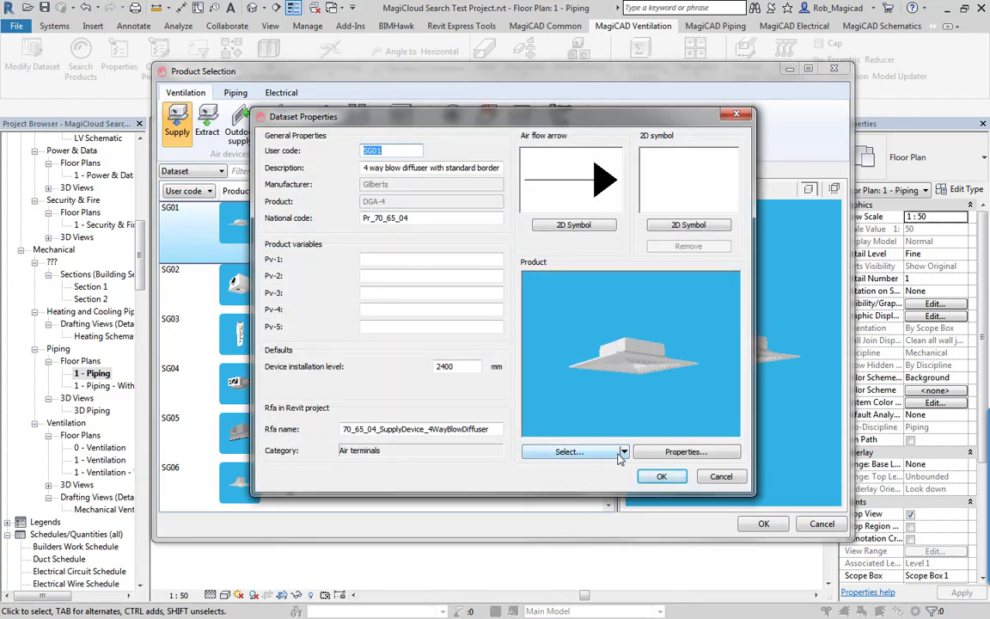
# Review the Browser/MagiCloud model source options, then cancel both dialogs without changes
pyautogui.click(622, 452)
pyautogui.click(609, 471)
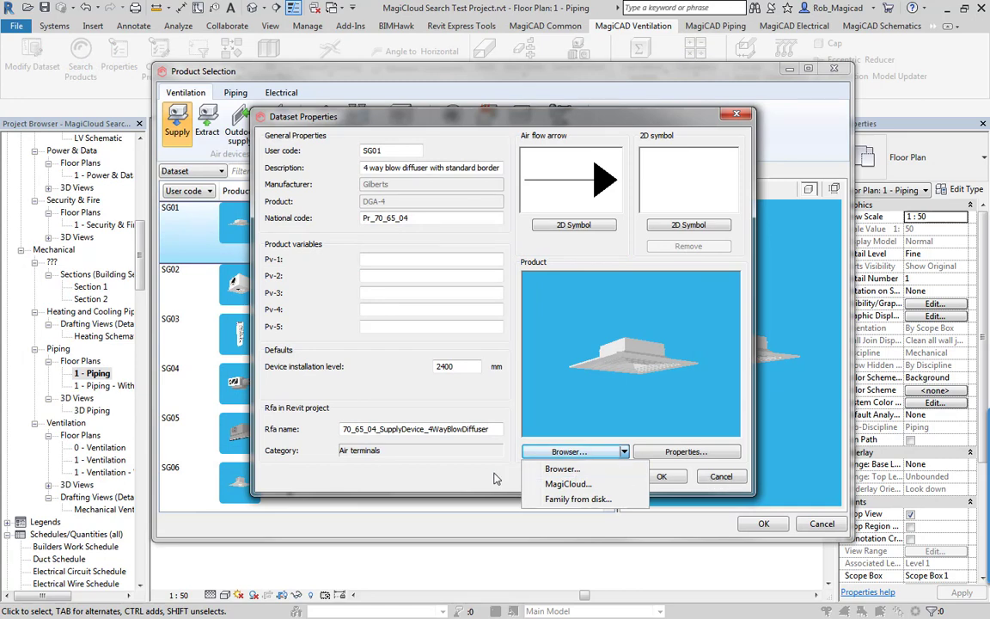
pyautogui.click(722, 480)
pyautogui.click(710, 478)
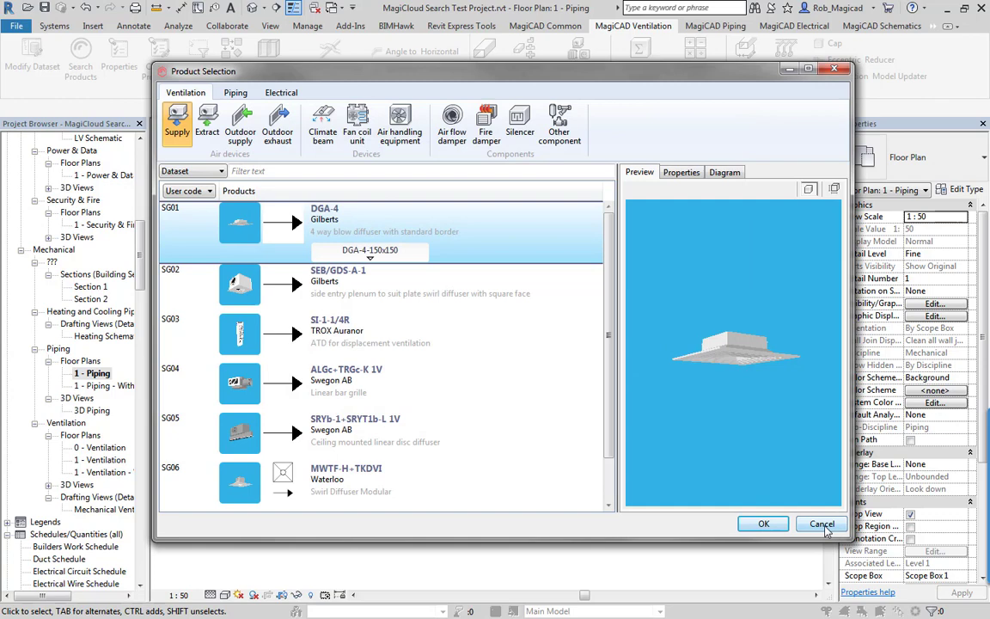
pyautogui.click(822, 526)
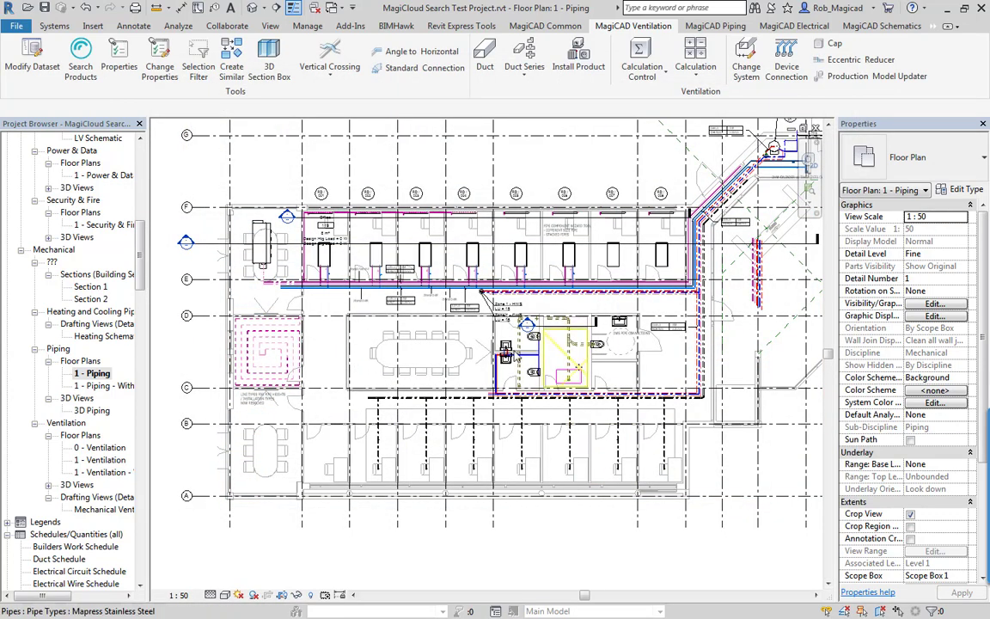
# Run a MagiCloud search for 'expansion vessel', listing 159 expansion vessel product families
pyautogui.click(80, 60)
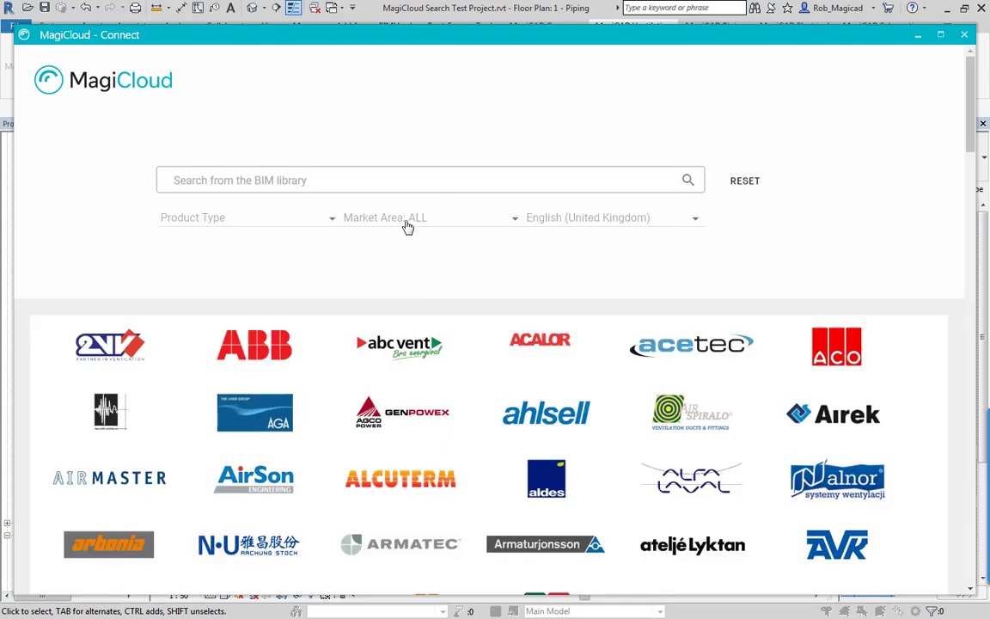
pyautogui.click(332, 222)
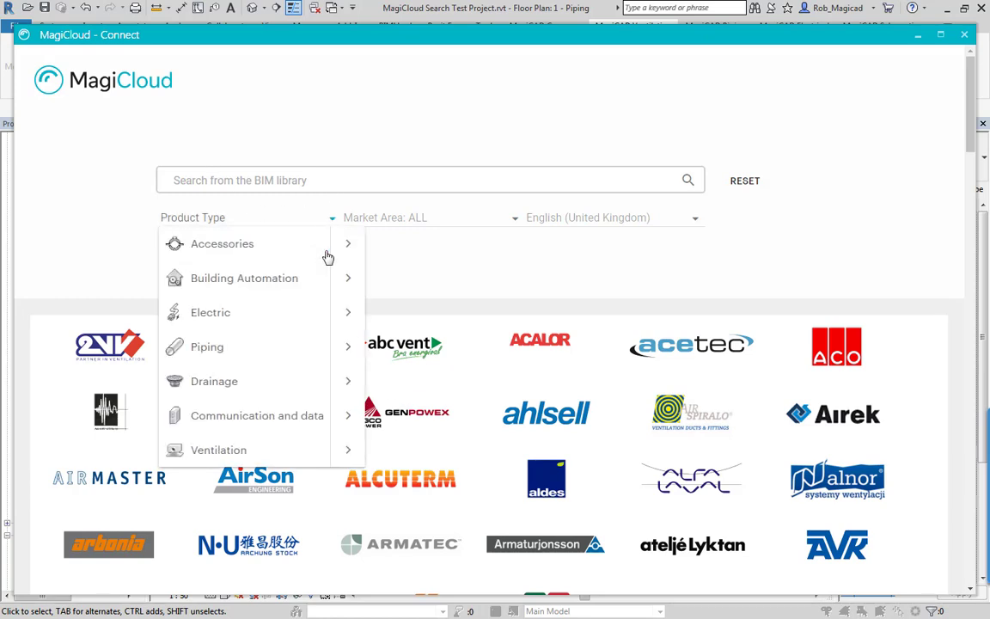
pyautogui.click(287, 181)
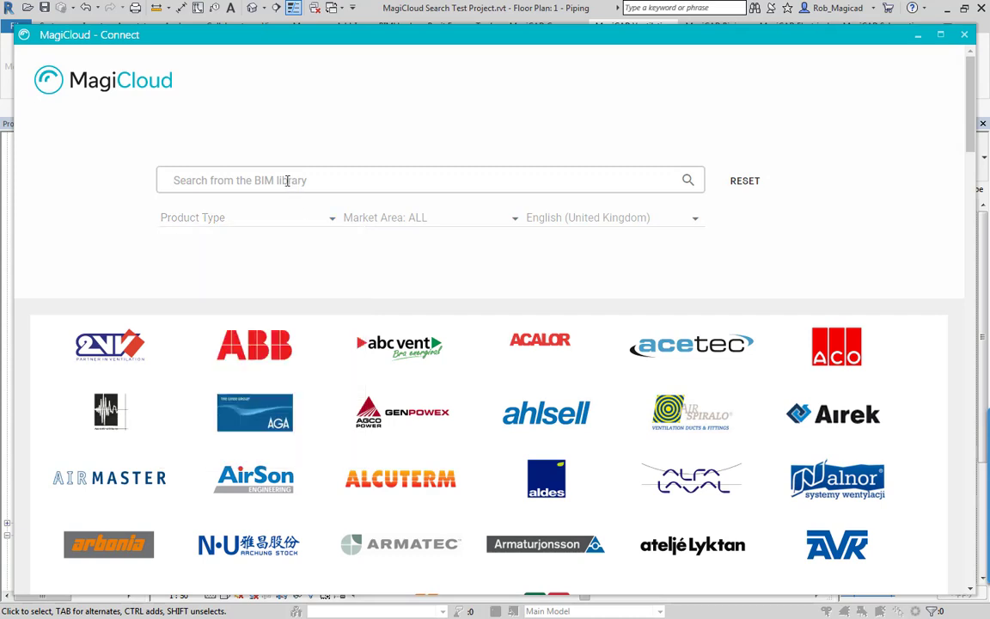
pyautogui.write('exp')
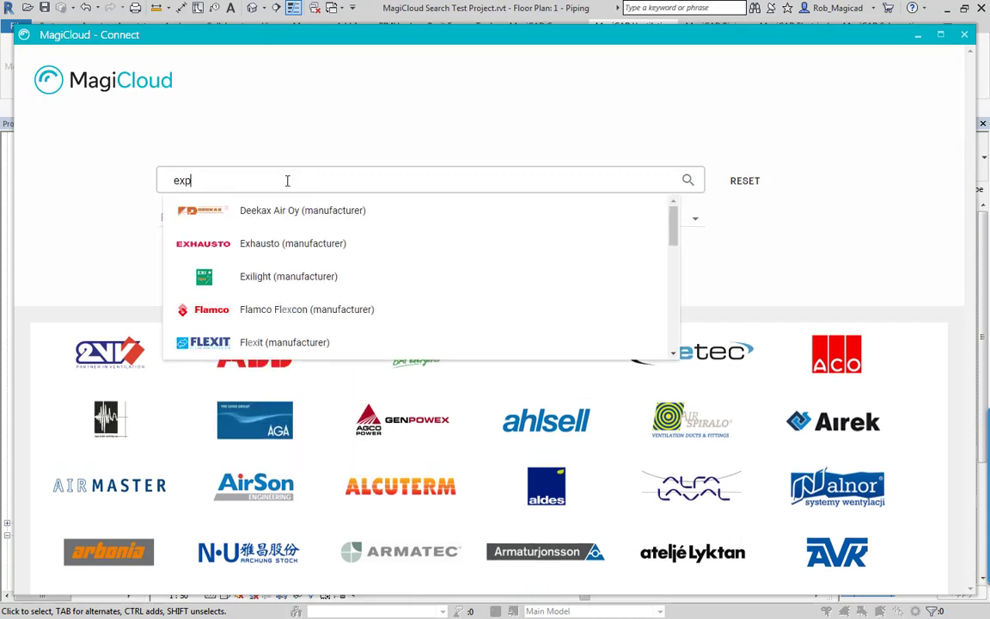
pyautogui.write('ansion ')
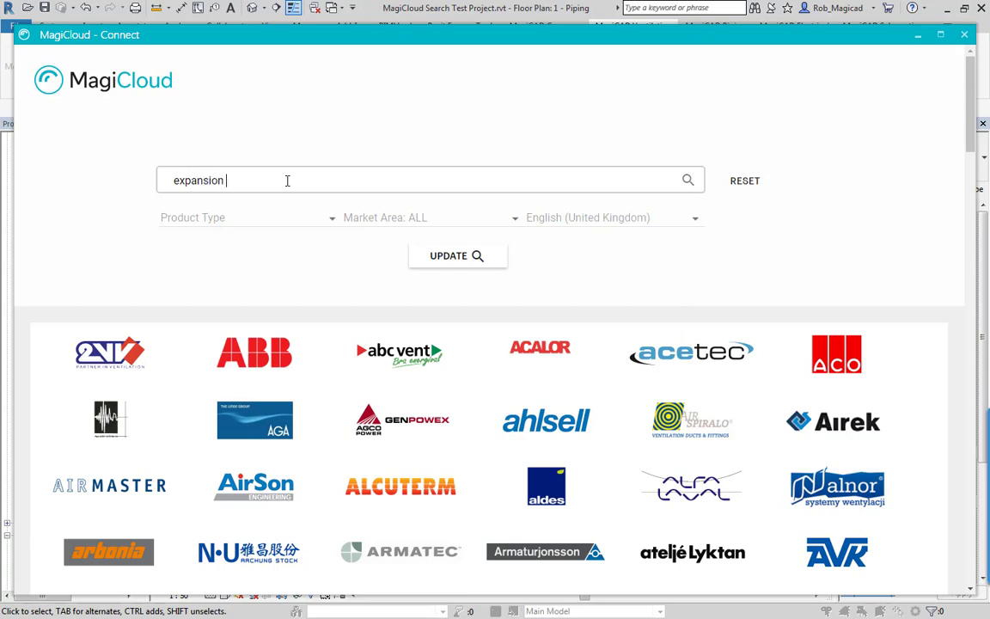
pyautogui.write('vessel')
pyautogui.press('Return')
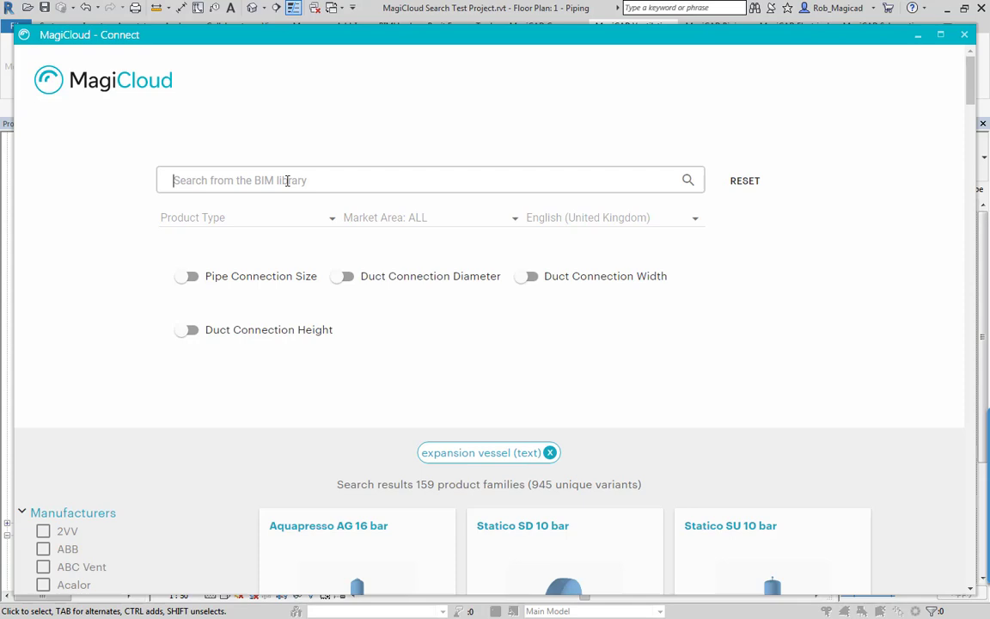
# Scroll through the results to locate the IMI Aquapresso and Statico vessel families
pyautogui.scroll(-2, 288, 198)
pyautogui.scroll(-2, 309, 258)
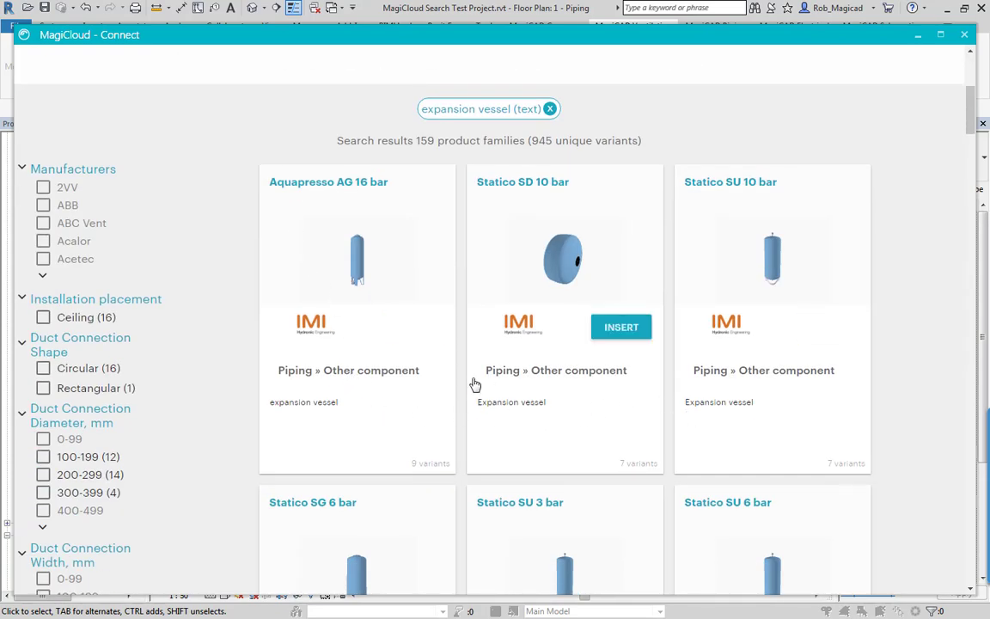
pyautogui.moveTo(357, 318)
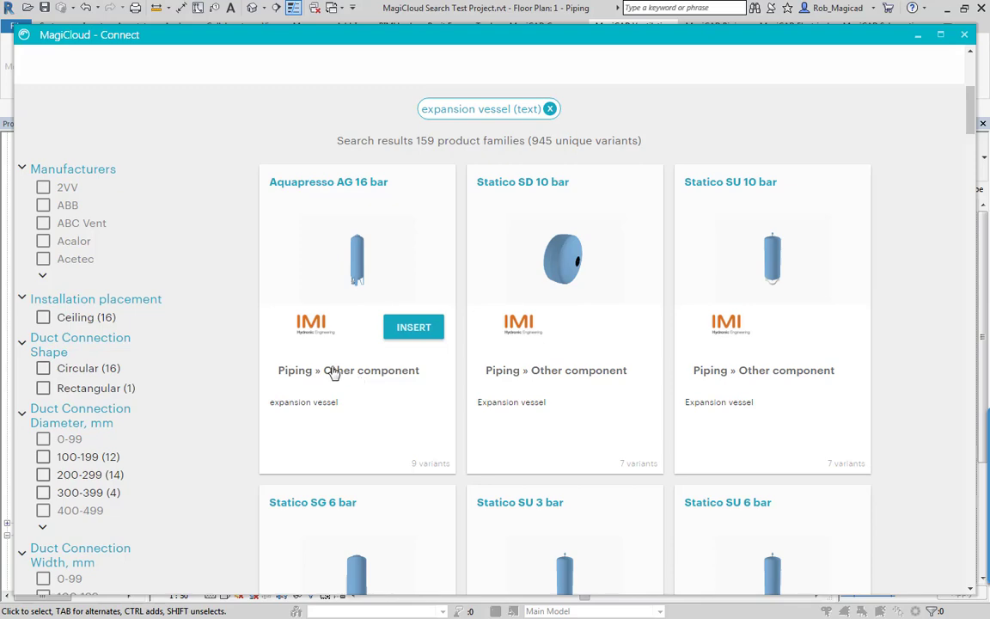
pyautogui.scroll(-4, 332, 371)
pyautogui.scroll(-2, 151, 383)
pyautogui.scroll(-2, 95, 432)
pyautogui.scroll(4, 49, 147)
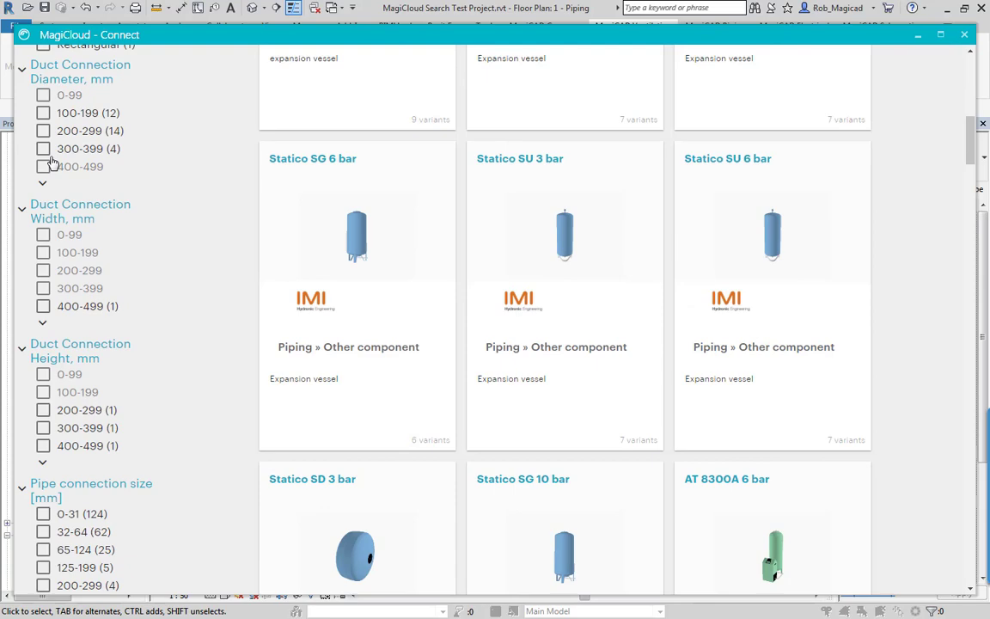
pyautogui.scroll(3, 76, 365)
pyautogui.scroll(1, 122, 248)
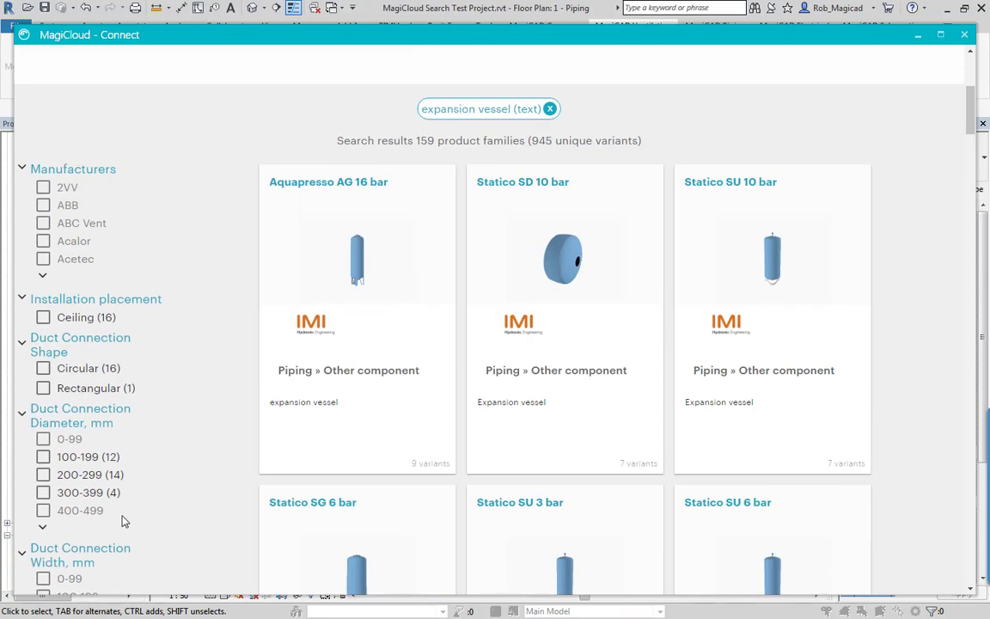
pyautogui.moveTo(475, 417)
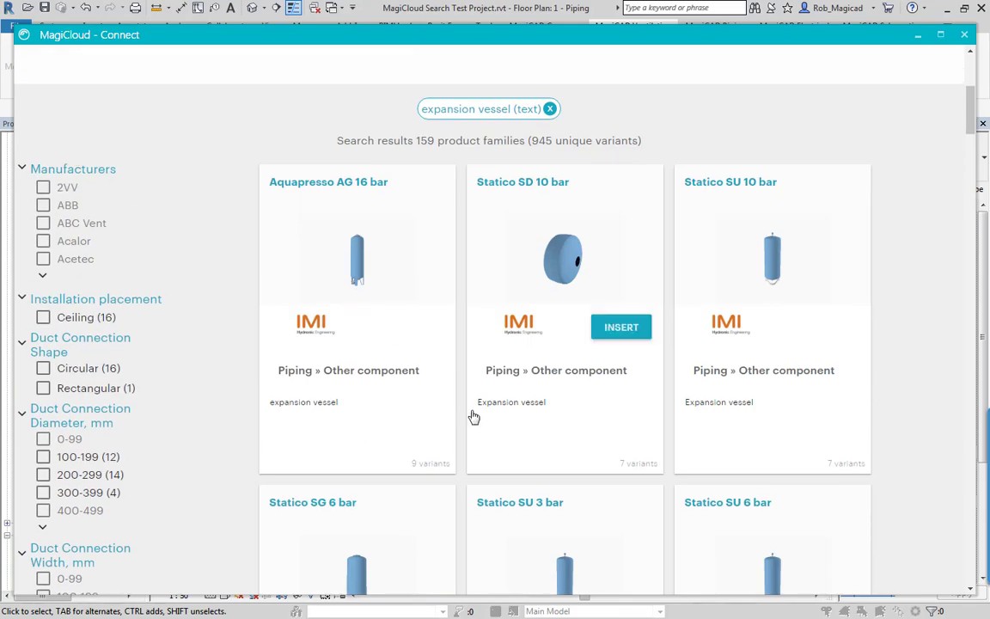
# Review the Aquapresso AG 16 bar image, dimensions and heating tabs, then insert it
pyautogui.click(346, 378)
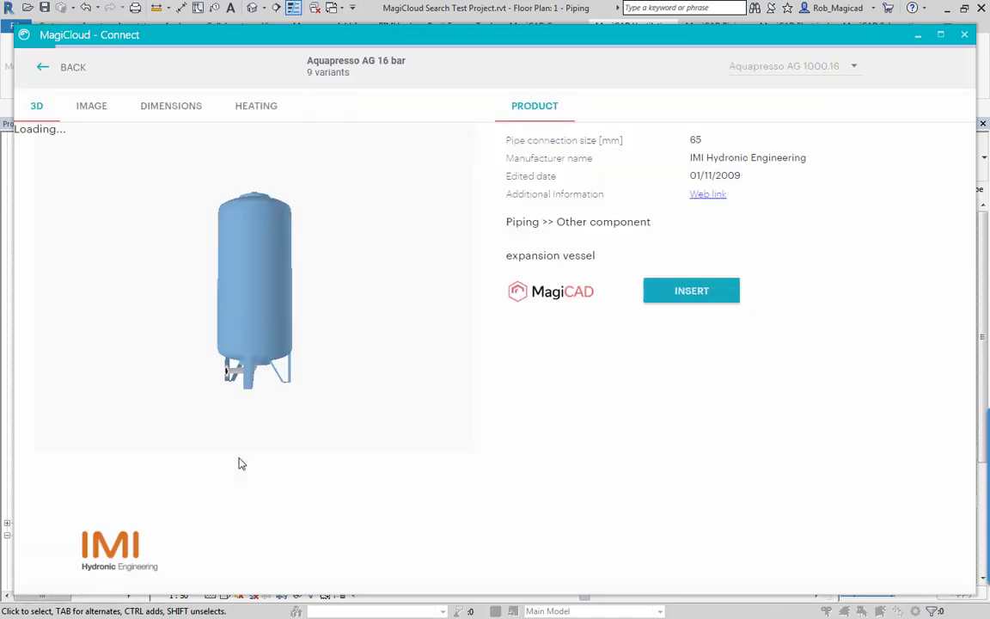
pyautogui.click(96, 107)
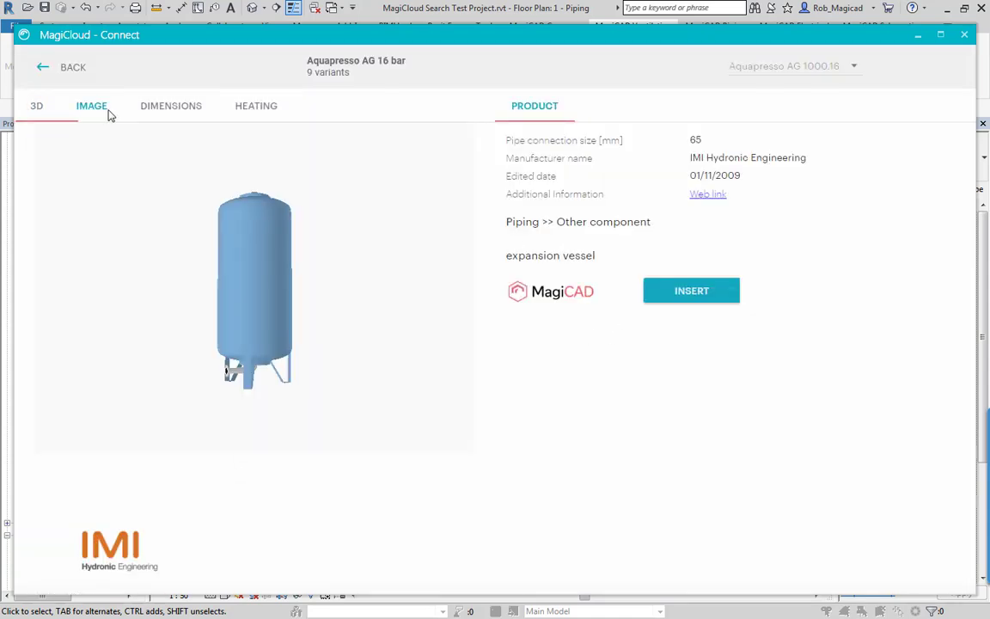
pyautogui.click(159, 105)
pyautogui.click(256, 102)
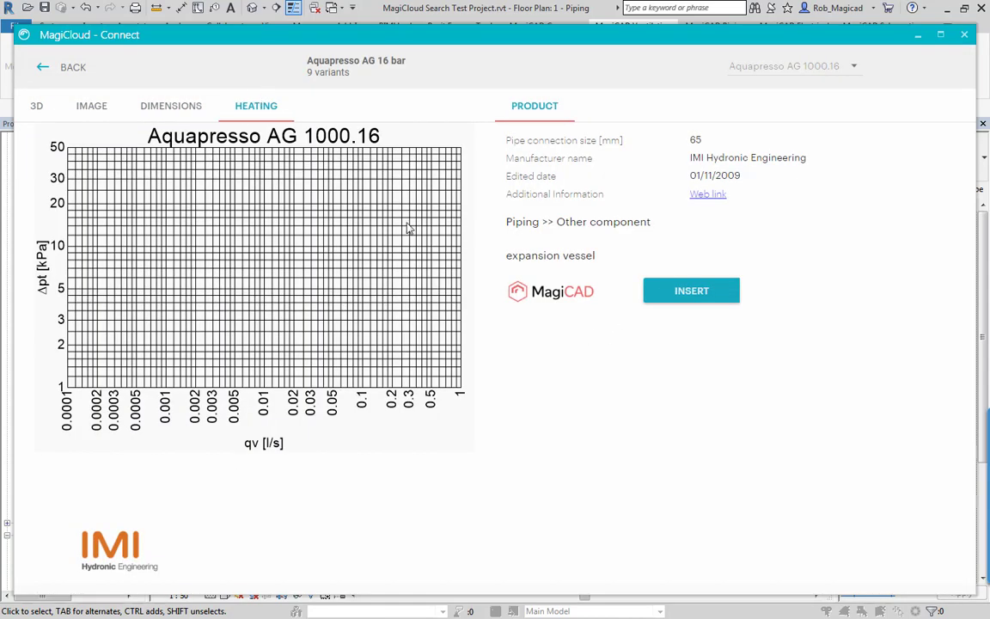
pyautogui.click(688, 298)
pyautogui.write('EXP-X')
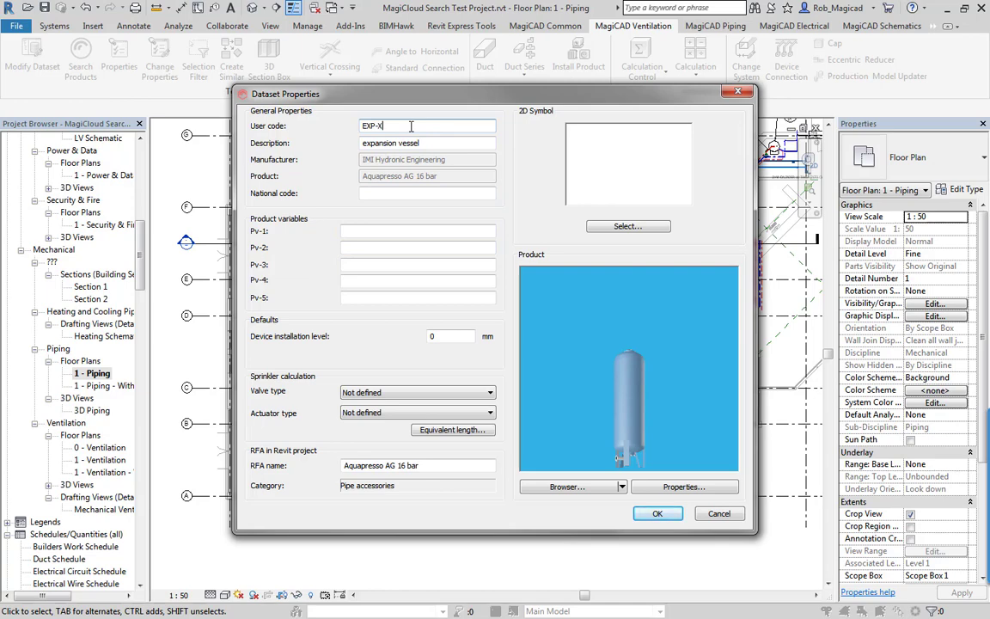
# Assign a drum-shaped Tank group 2D symbol and confirm the vessel's dataset properties
pyautogui.click(621, 227)
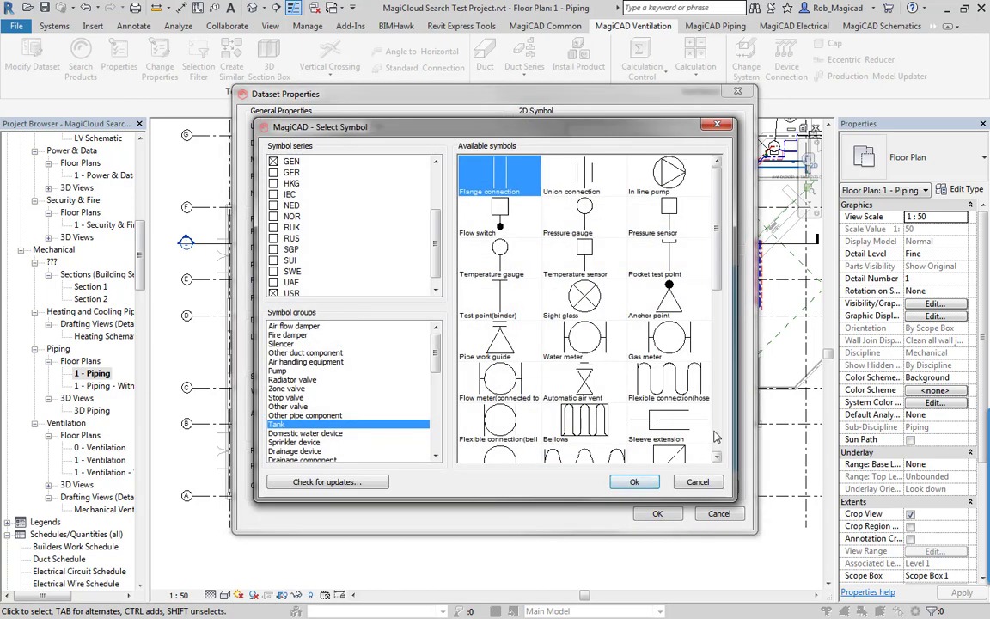
pyautogui.scroll(-5, 713, 436)
pyautogui.click(504, 275)
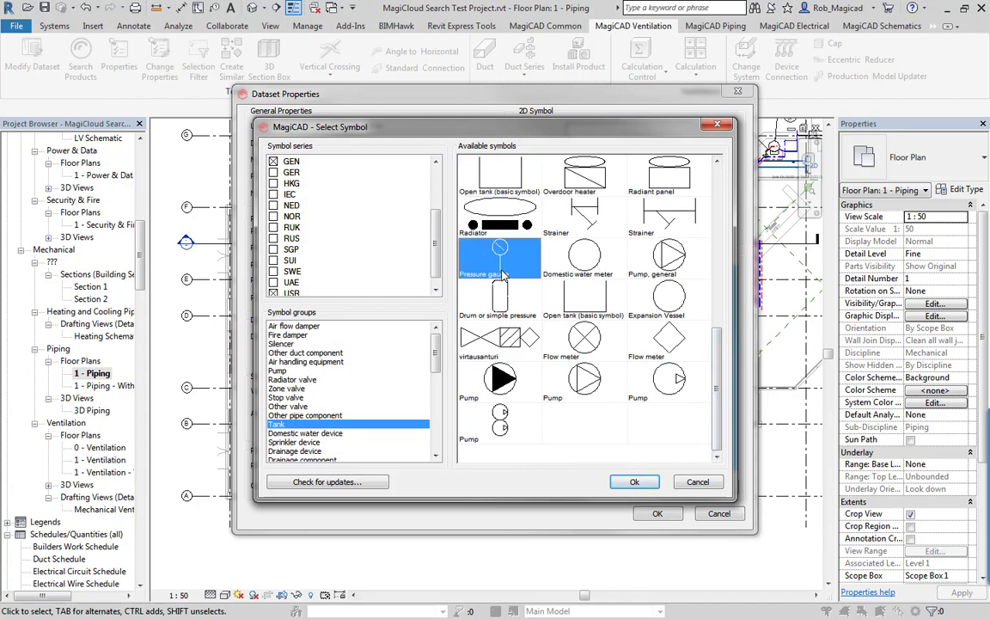
pyautogui.doubleClick(504, 301)
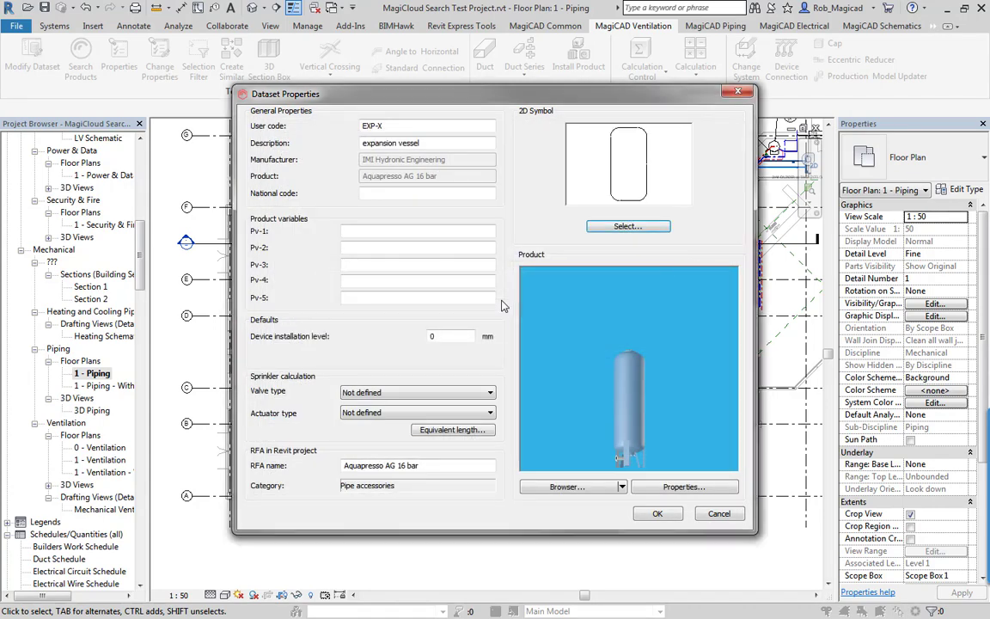
pyautogui.click(658, 514)
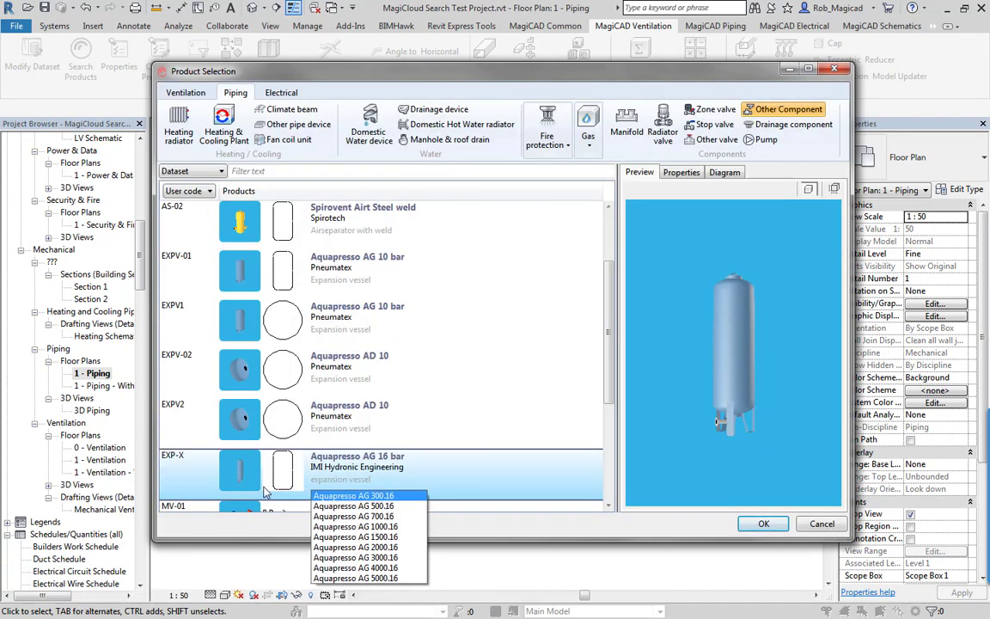
# Choose the EXP-X variant AG 300.16 in Product Selection for placement
pyautogui.scroll(1, 231, 441)
pyautogui.scroll(-5, 232, 440)
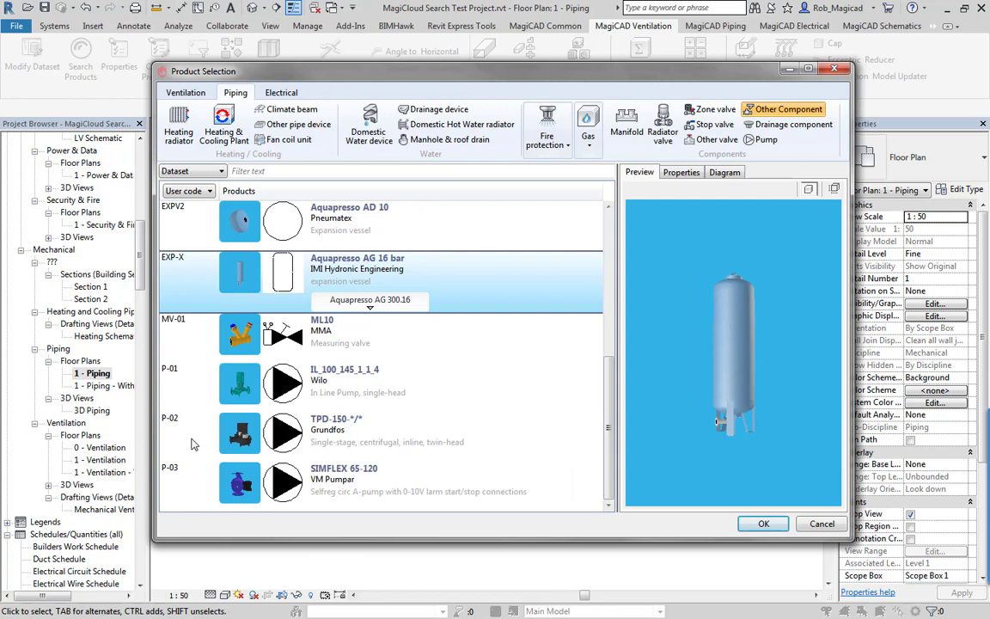
pyautogui.scroll(3, 262, 437)
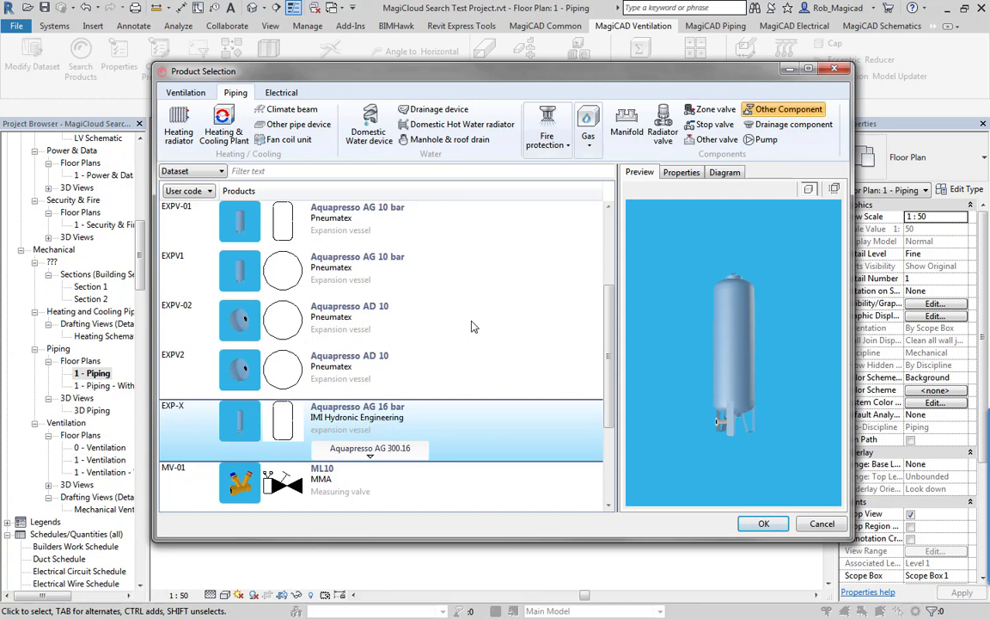
pyautogui.click(763, 524)
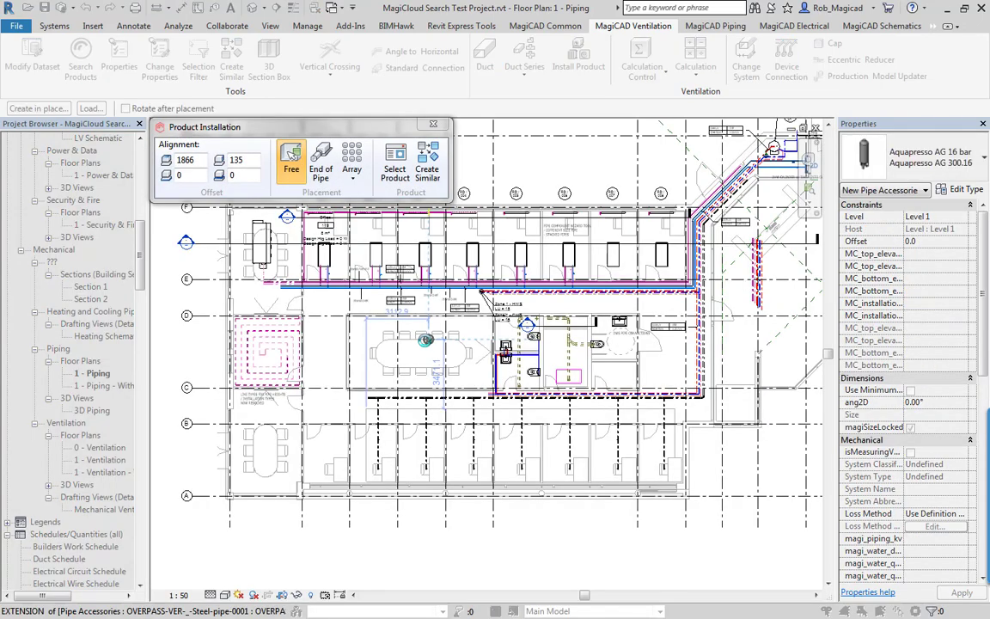
# Place the Aquapresso AG 300.16 vessel on the plan just below grid line C
pyautogui.scroll(3, 323, 399)
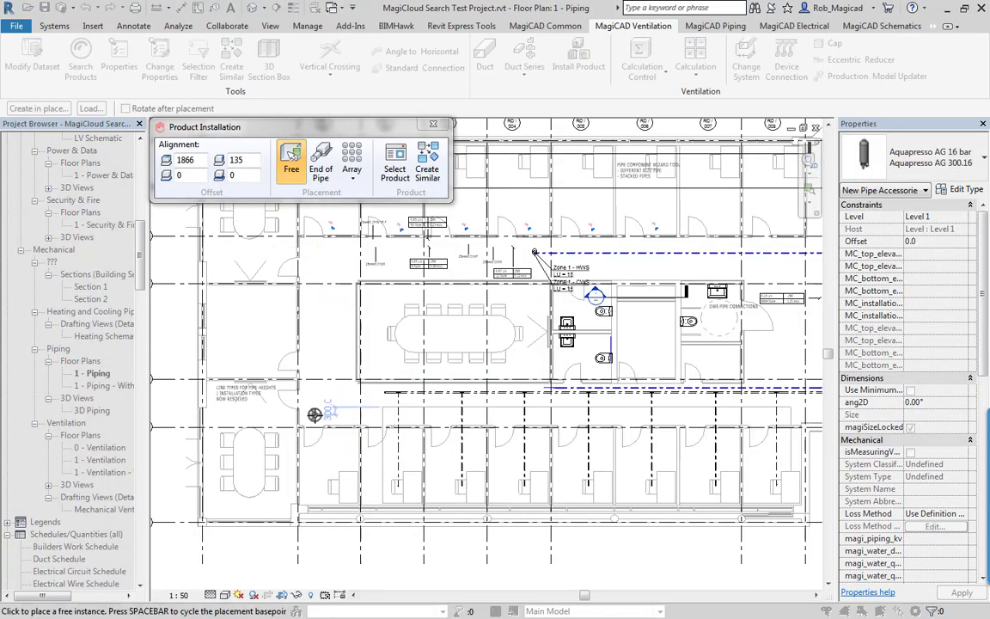
pyautogui.scroll(3, 325, 397)
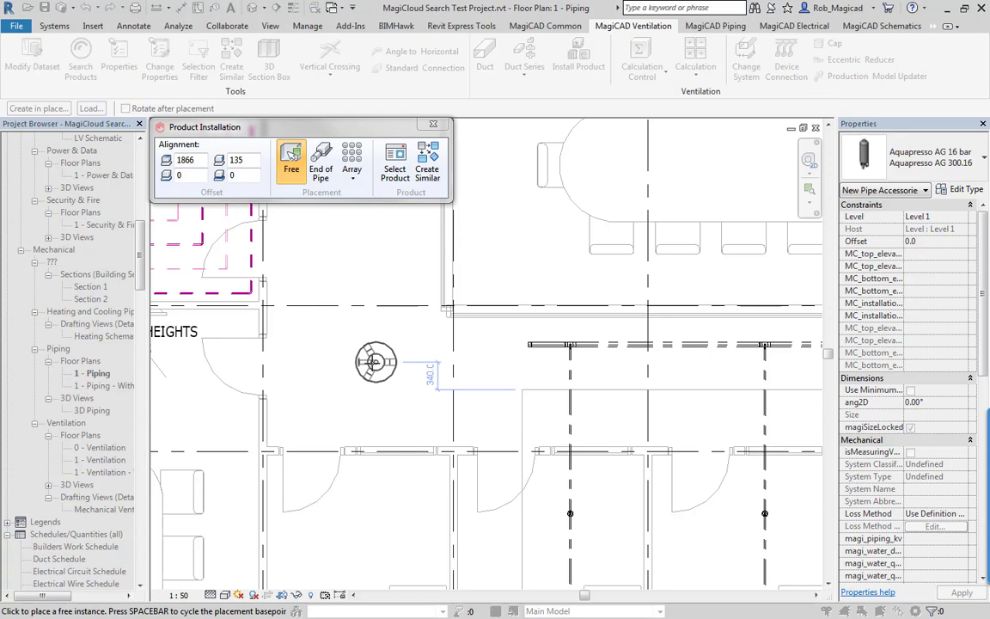
pyautogui.click(371, 363)
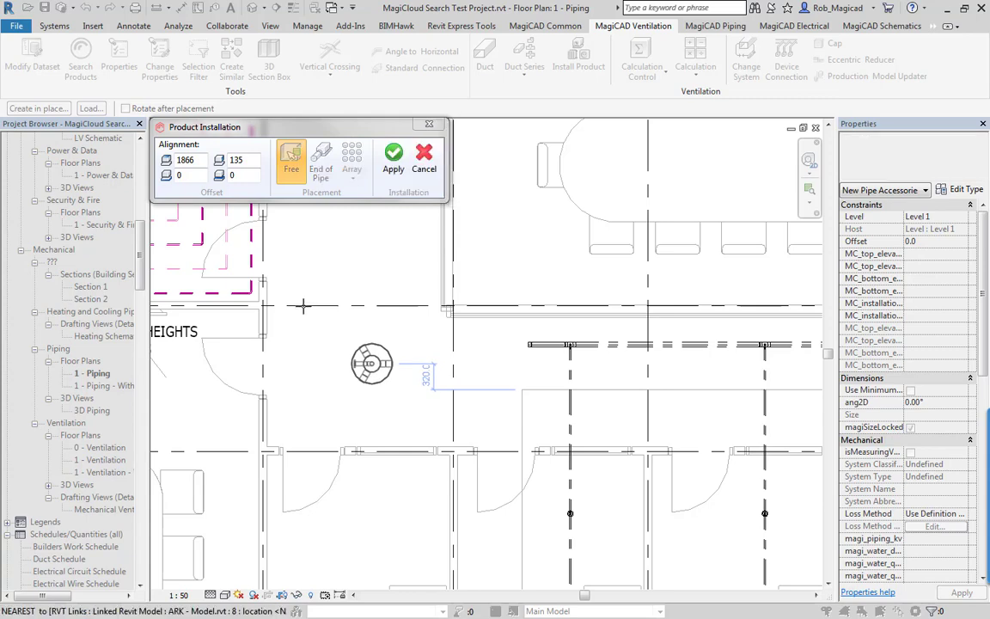
pyautogui.click(394, 157)
pyautogui.press('Escape')
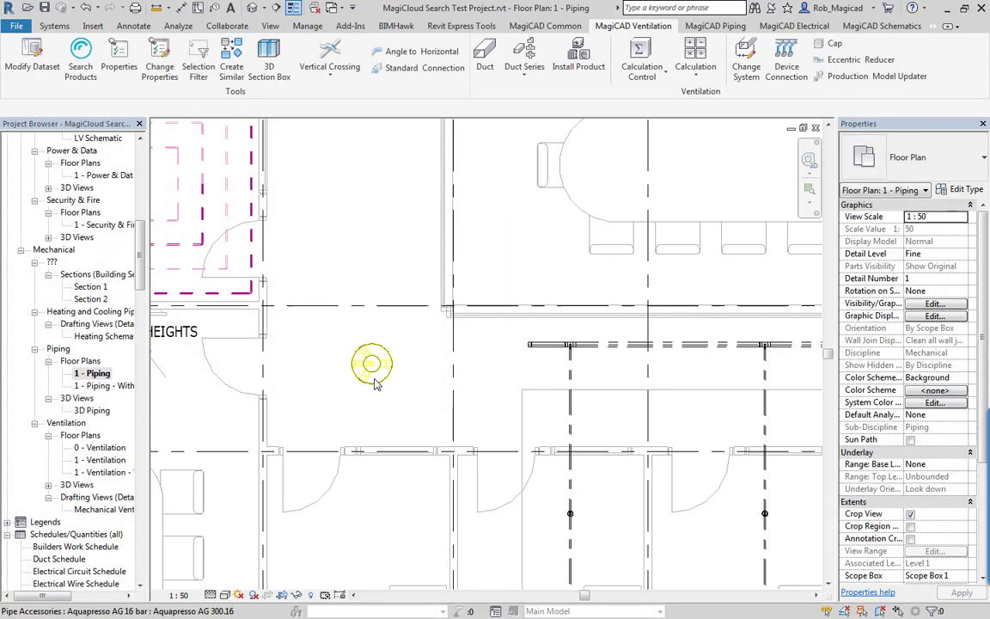
# Check the placed vessel is a size-50 pipe accessory, then view the full floor plan
pyautogui.click(354, 368)
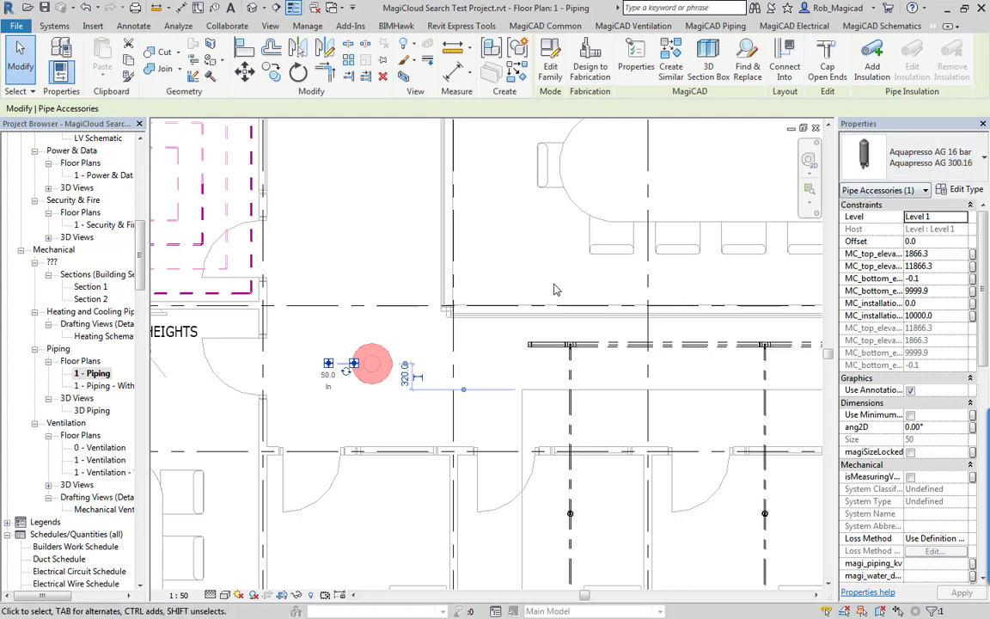
pyautogui.press('Escape')
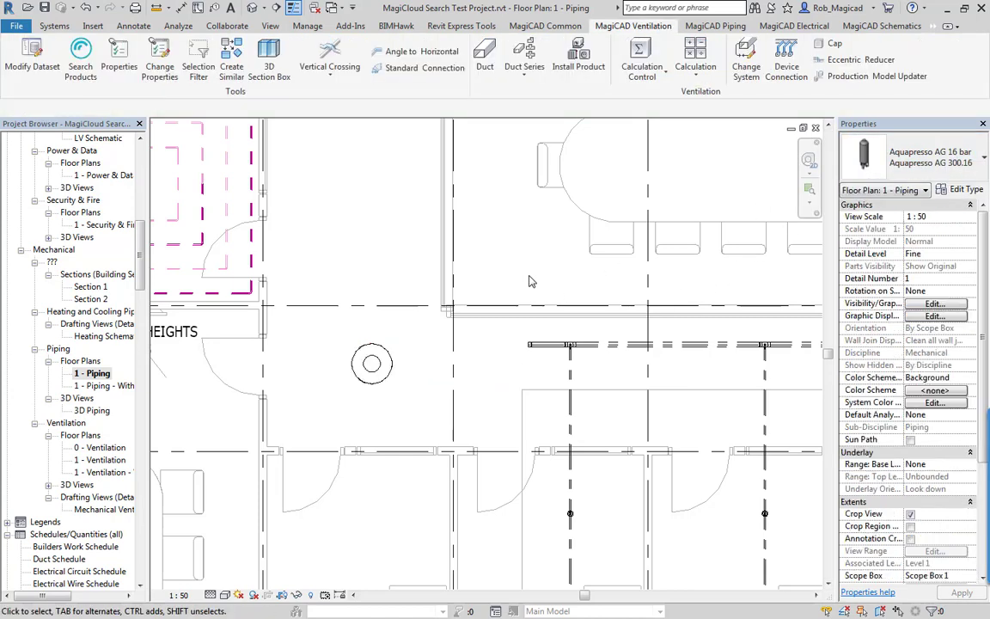
pyautogui.scroll(-3, 531, 281)
pyautogui.scroll(-3, 531, 281)
pyautogui.moveTo(430, 258)
pyautogui.mouseDown(button='middle')
pyautogui.moveTo(437, 357)
pyautogui.moveTo(453, 352)
pyautogui.mouseUp(button='middle')
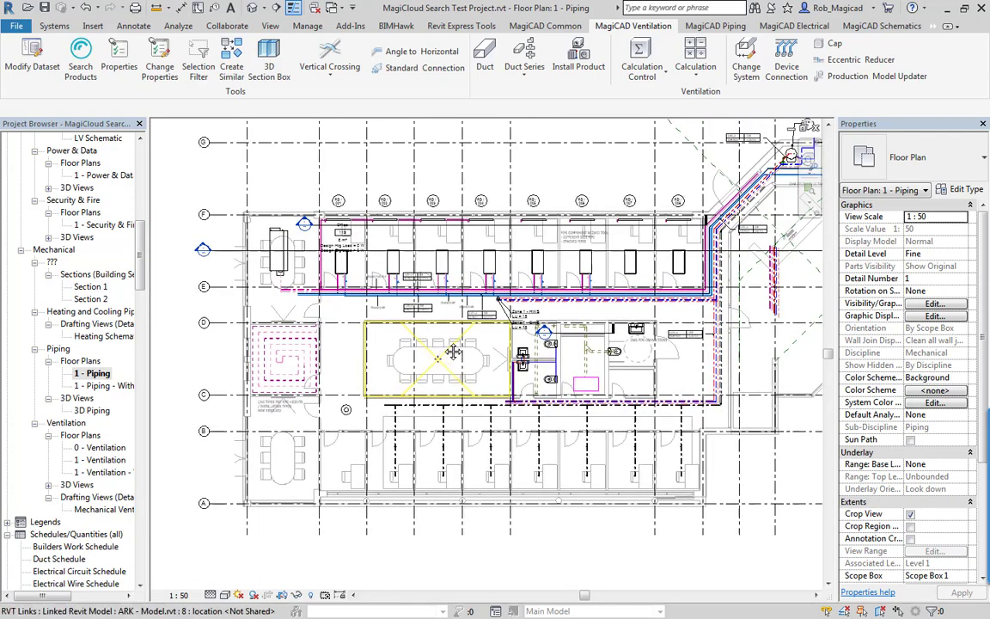